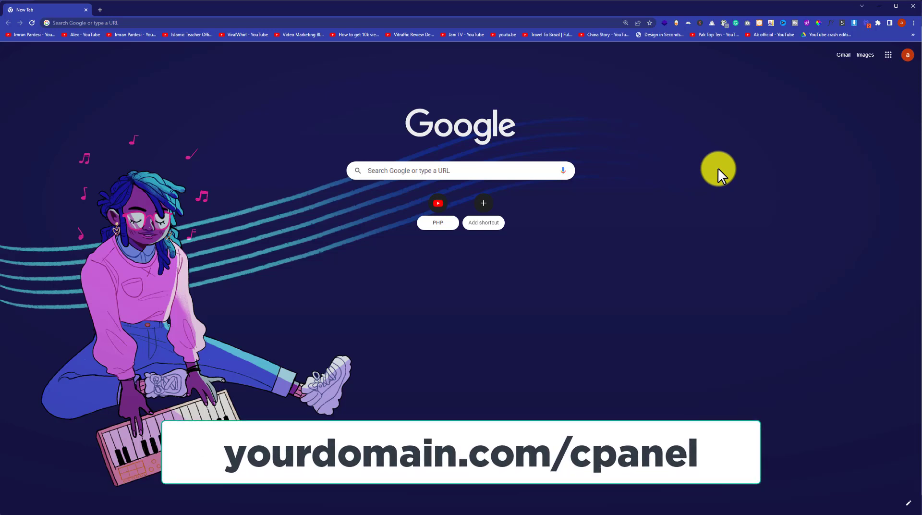
# Load atharbashir.agency/cpanel in Chrome to reach the cPanel dashboard
pyautogui.write('atharbashir.agency/cpanel')
pyautogui.press('Return')
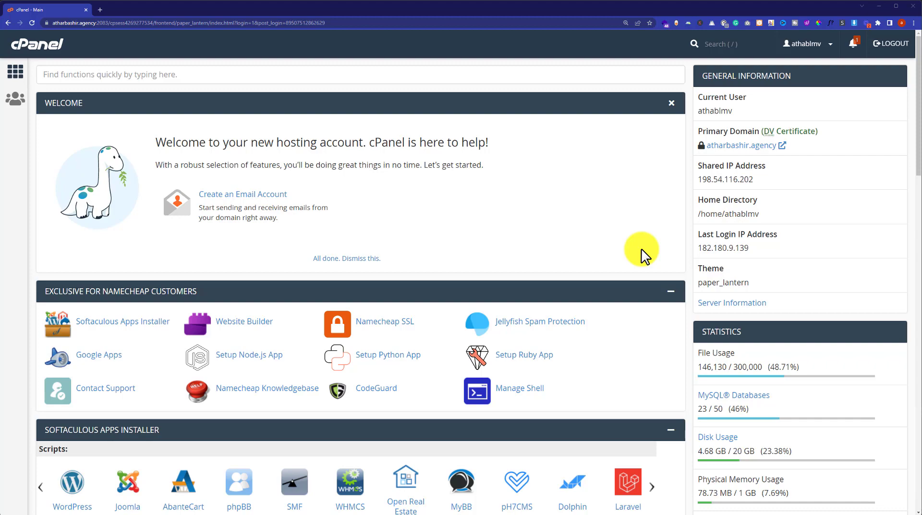
# Open WordPress Manager by Softaculous from cPanel's Software section
pyautogui.scroll(-15, 643, 254)
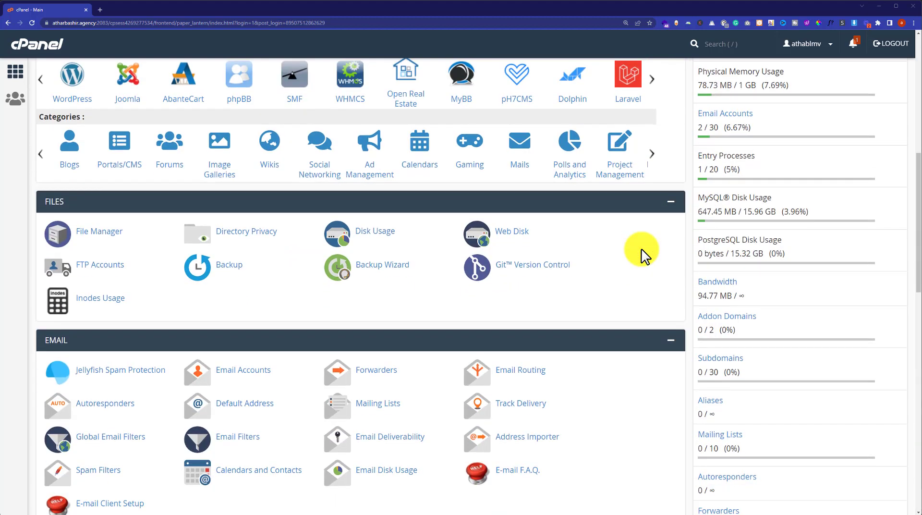
pyautogui.scroll(-9, 644, 255)
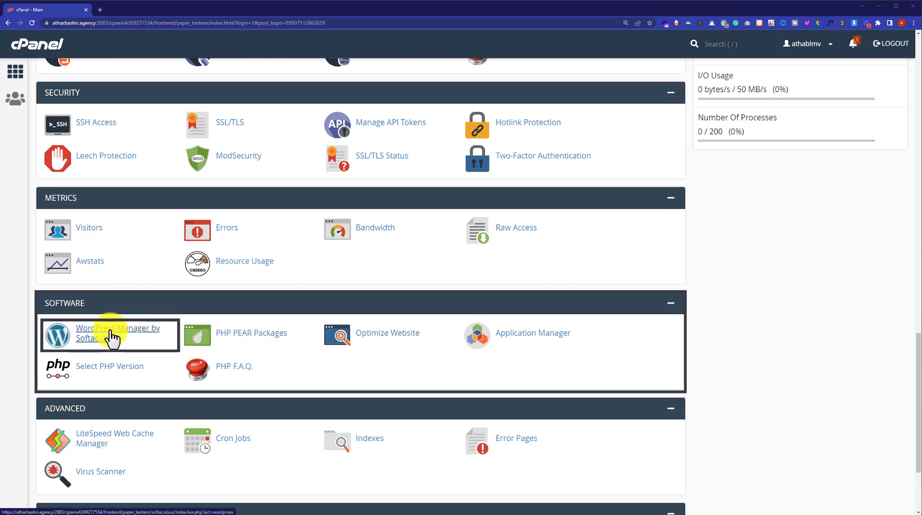
pyautogui.click(110, 330)
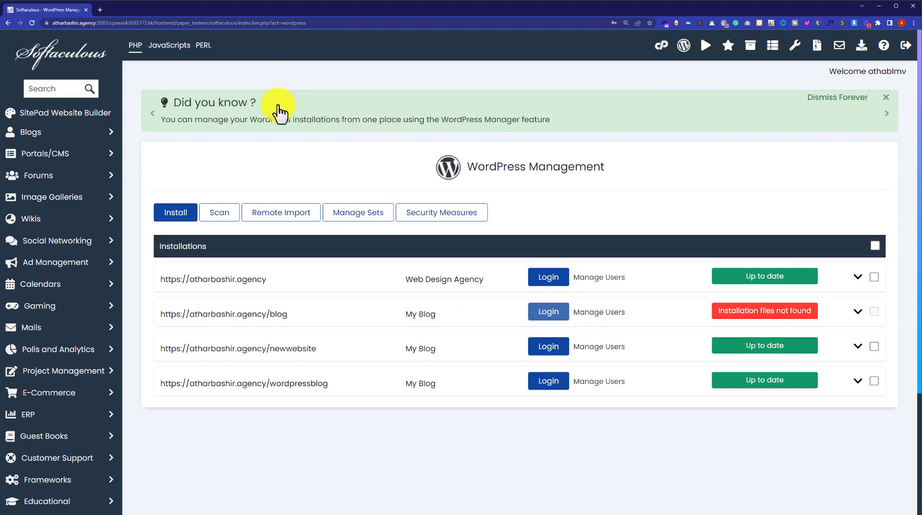
# Start a new WordPress installation from the WordPress Management page
pyautogui.click(172, 210)
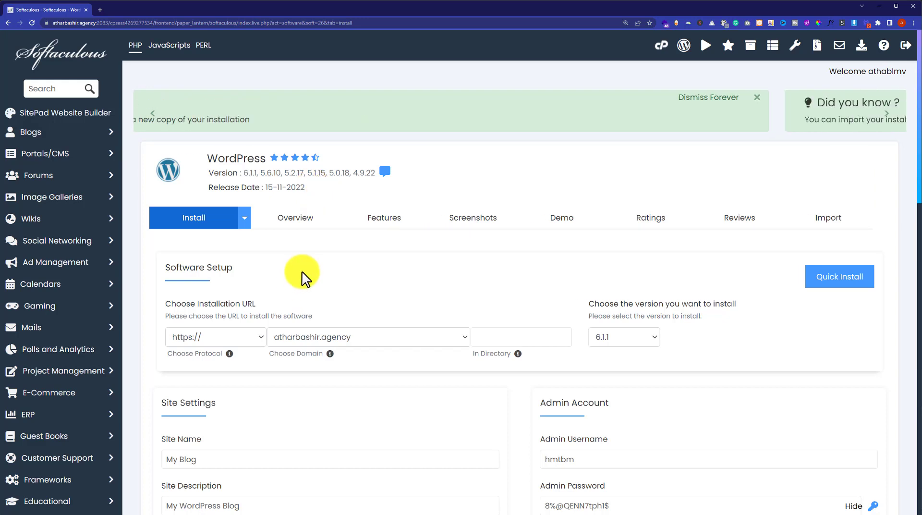
pyautogui.click(258, 340)
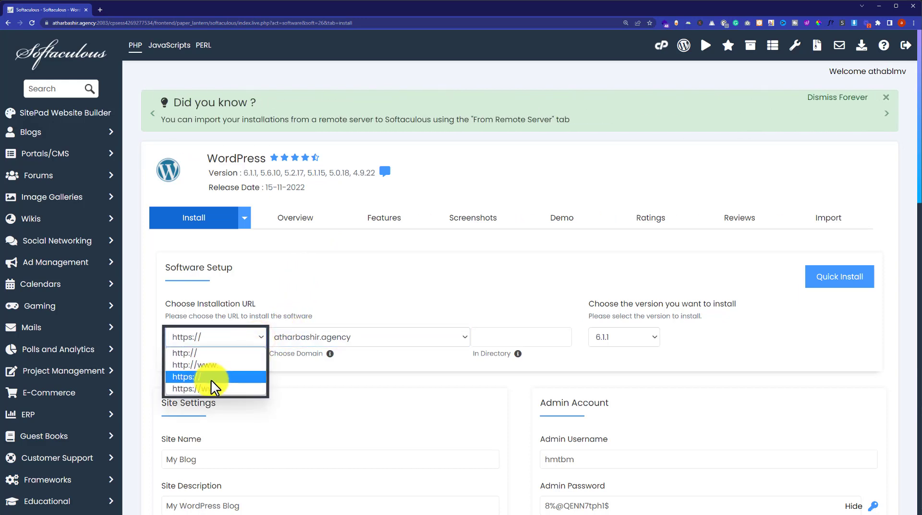
pyautogui.click(189, 380)
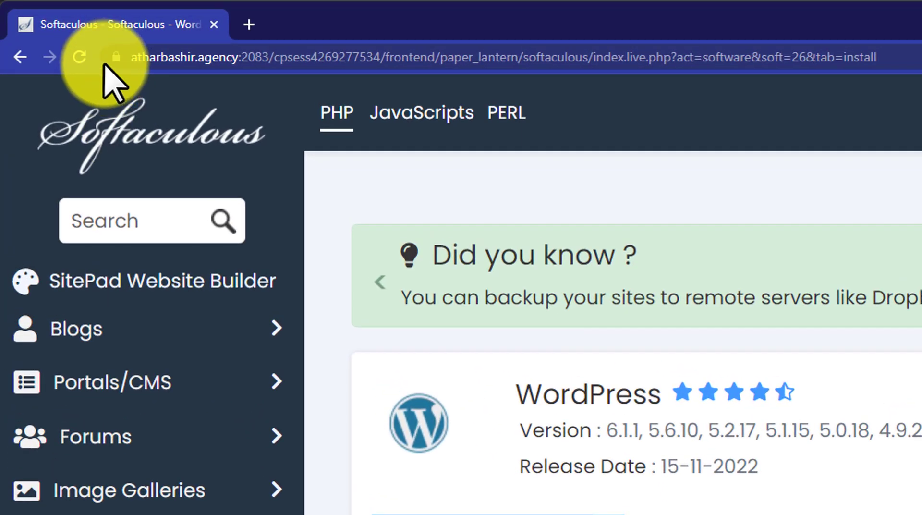
pyautogui.click(115, 57)
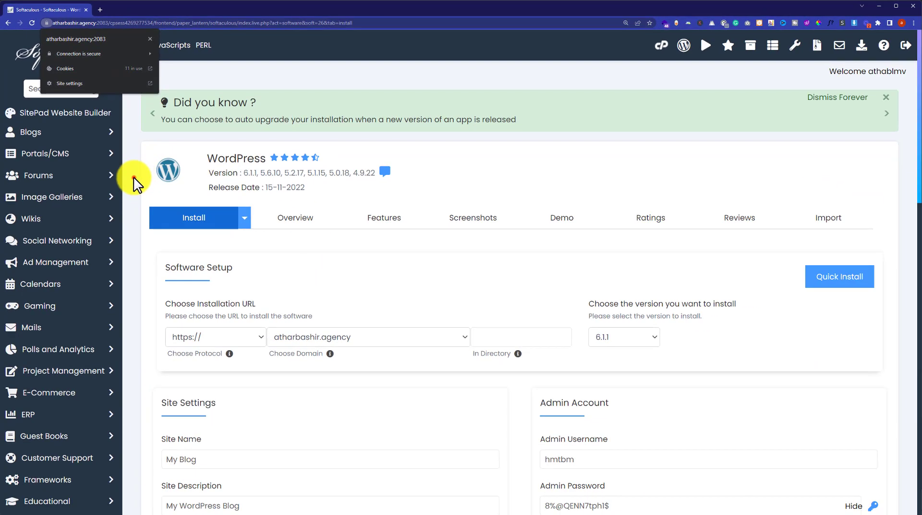
pyautogui.click(334, 443)
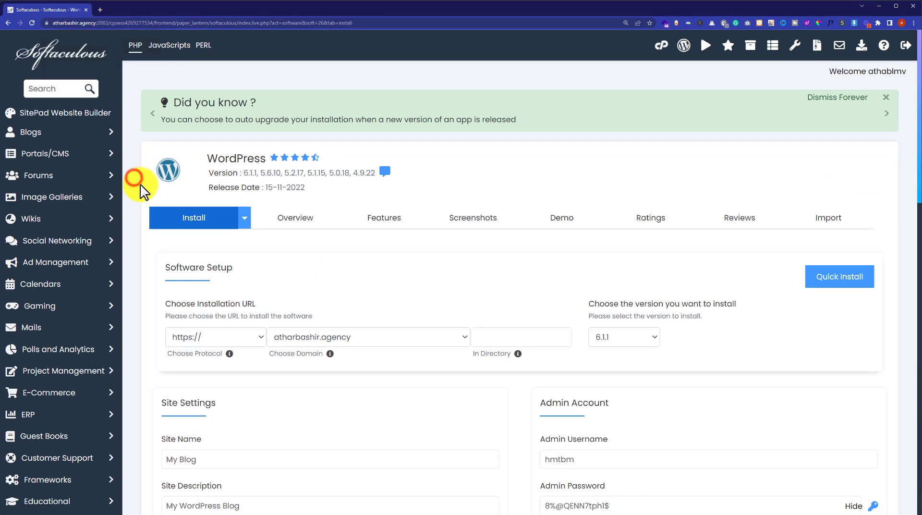
pyautogui.click(392, 309)
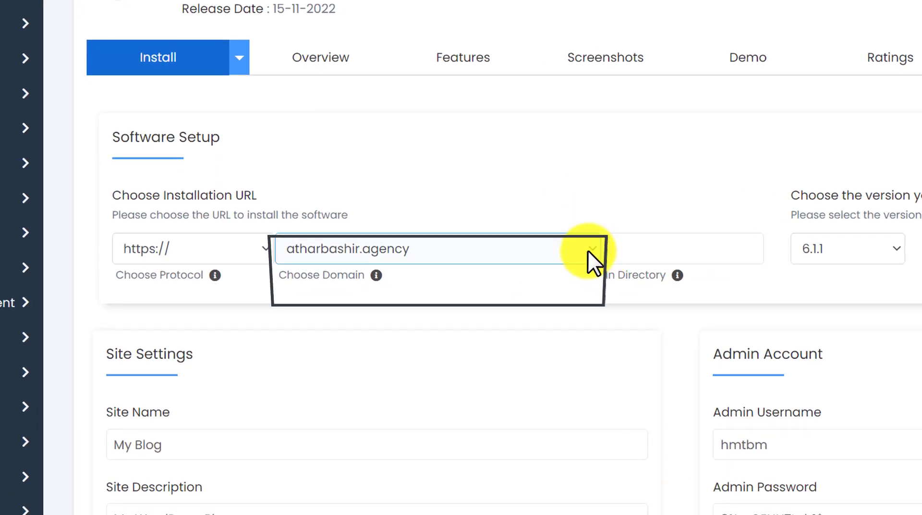
pyautogui.click(588, 249)
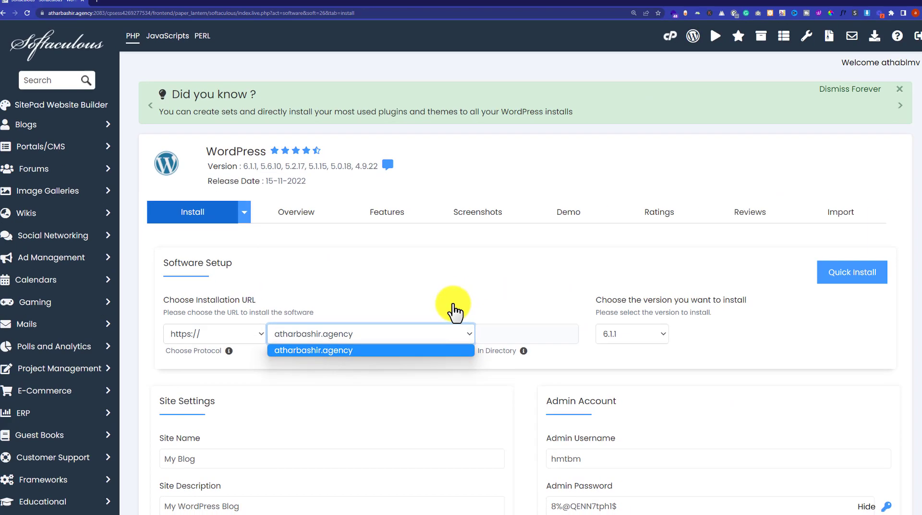
pyautogui.click(430, 163)
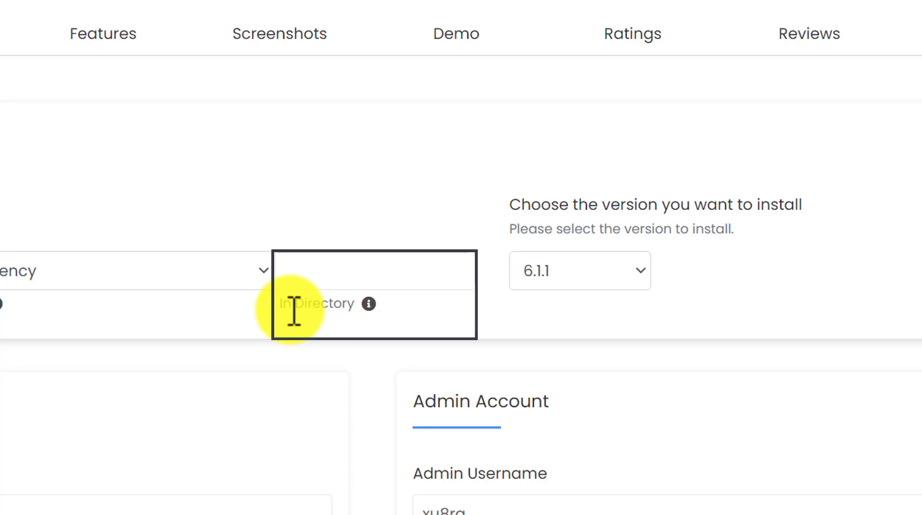
# Enter wordpressblog as the installation directory
pyautogui.click(294, 311)
pyautogui.write('wordp')
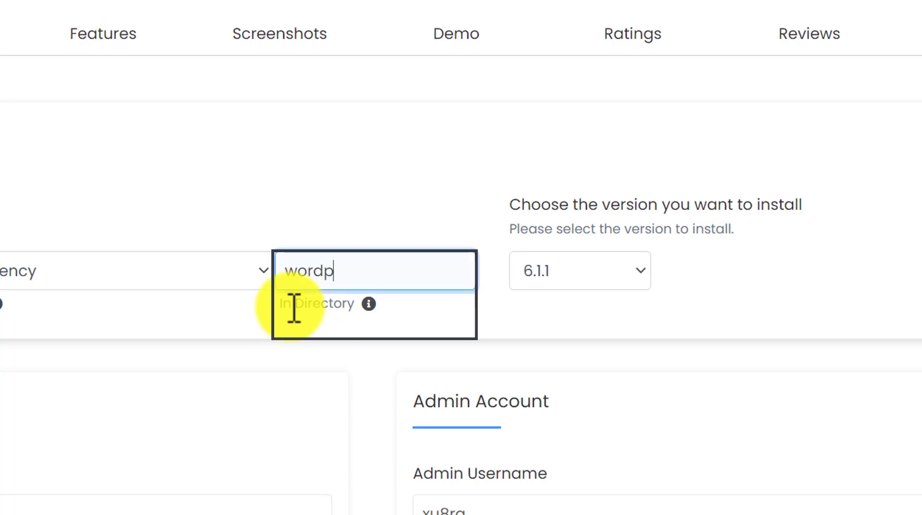
pyautogui.write('ressblo')
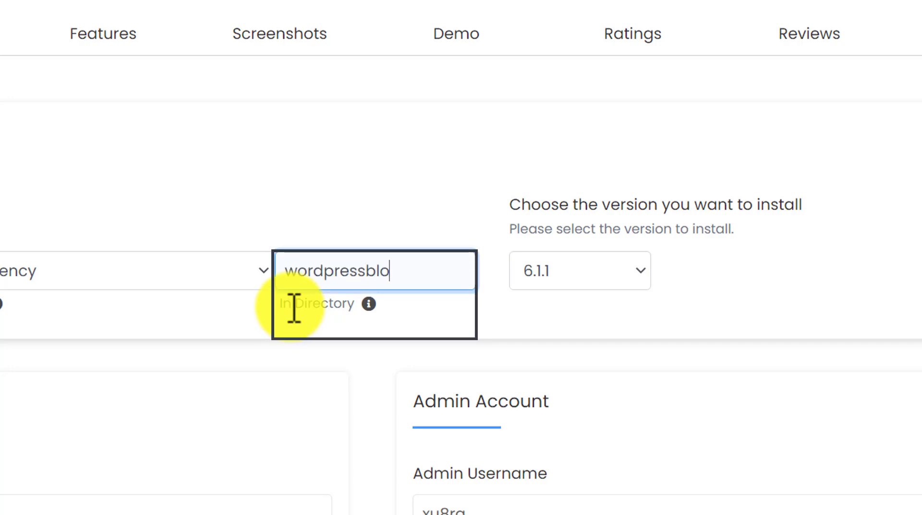
pyautogui.write('g')
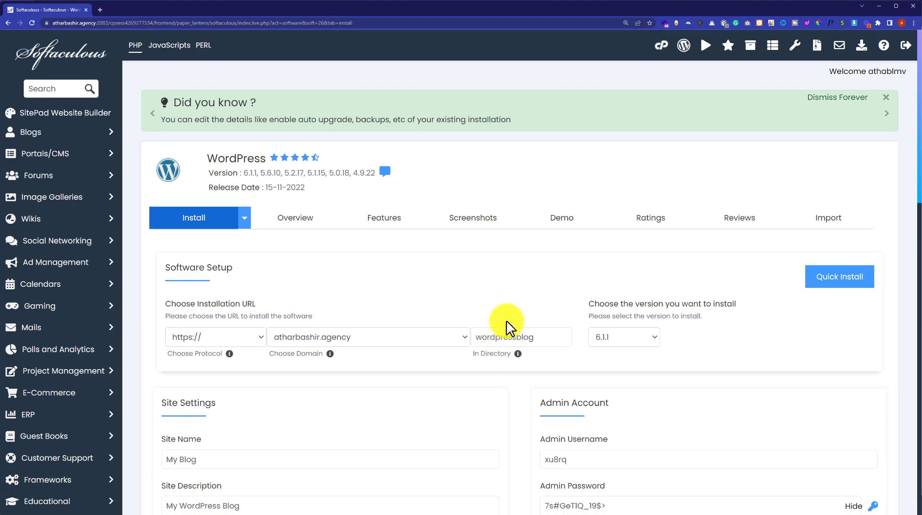
pyautogui.scroll(-3, 507, 320)
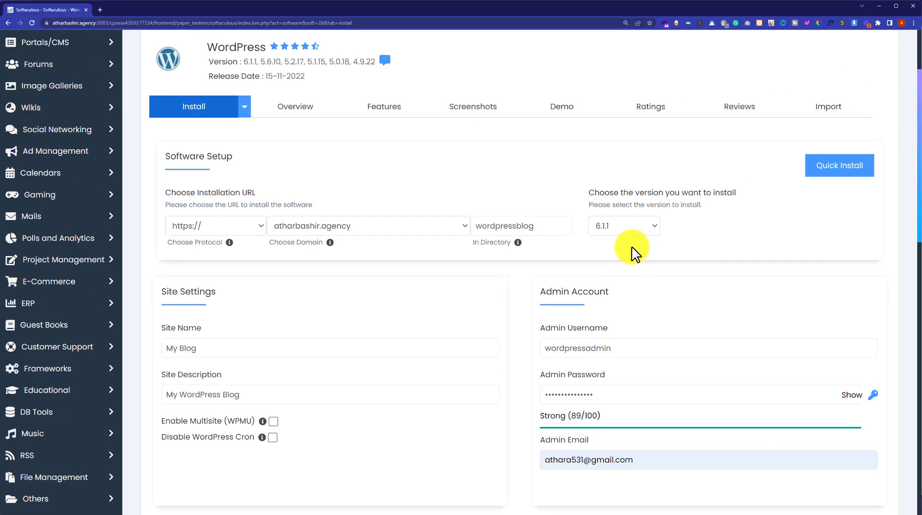
# Review Site Settings and keep English as the installation language
pyautogui.scroll(-2, 631, 252)
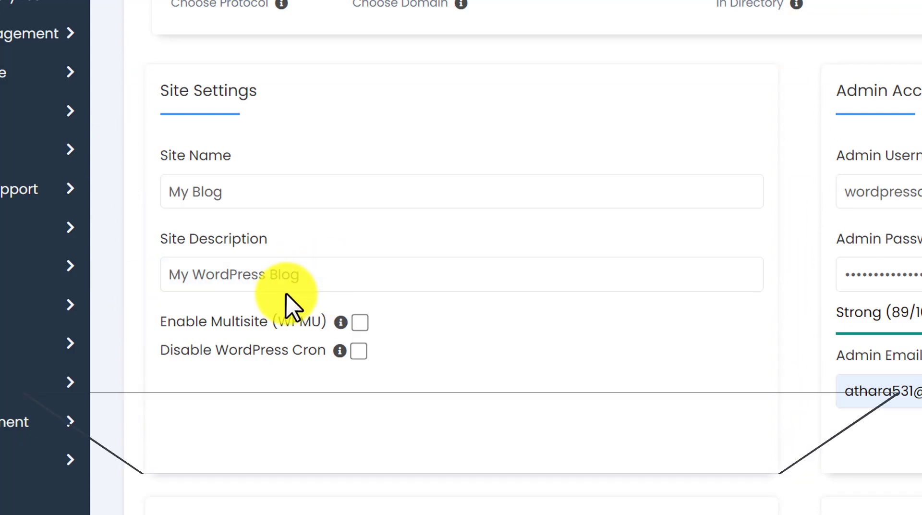
pyautogui.scroll(-2, 338, 278)
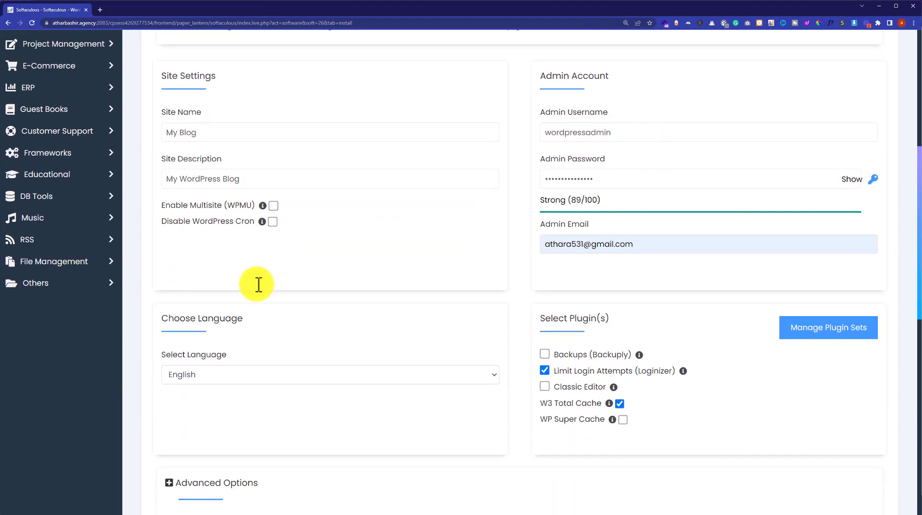
pyautogui.scroll(-1, 257, 288)
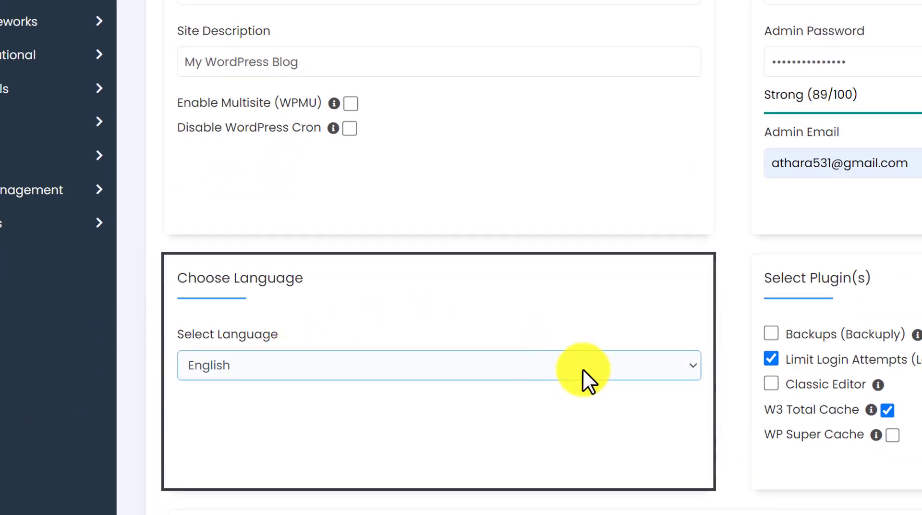
pyautogui.click(684, 369)
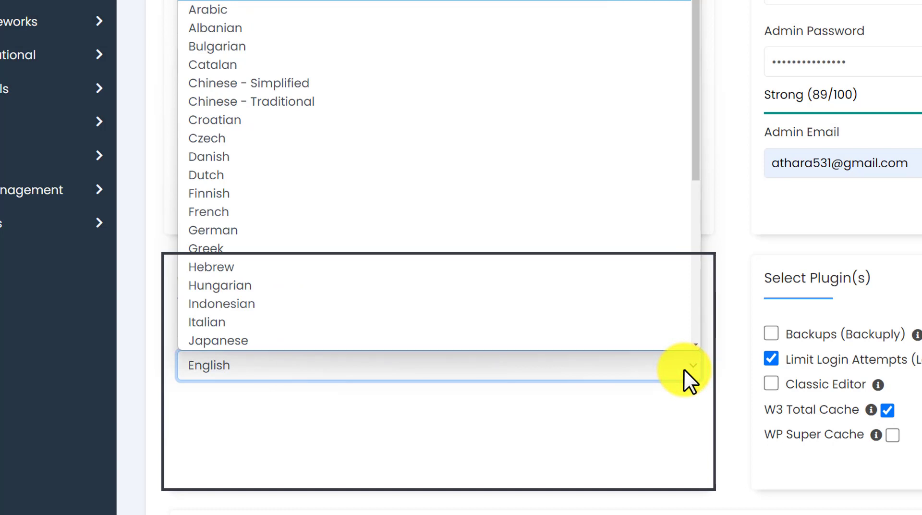
pyautogui.click(881, 92)
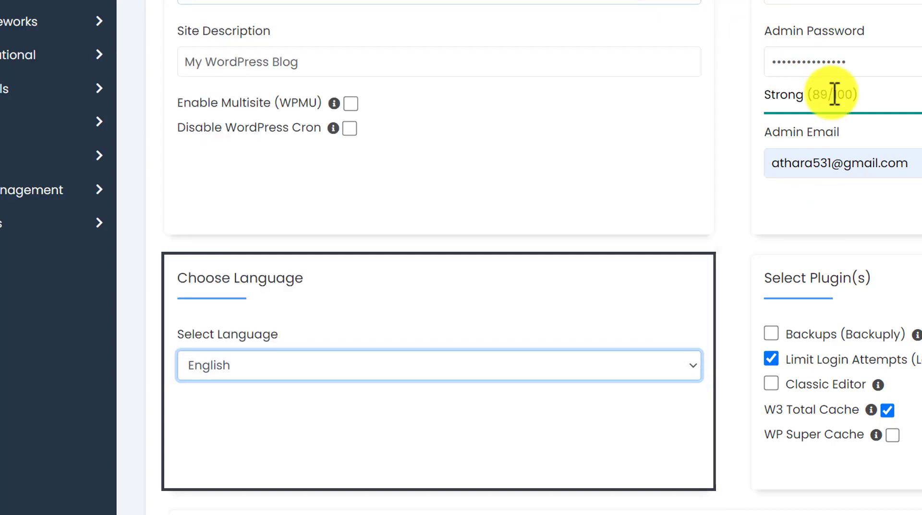
# Leave Backuply, Limit Login Attempts and W3 Total Cache plugins all unchecked
pyautogui.scroll(-2, 628, 258)
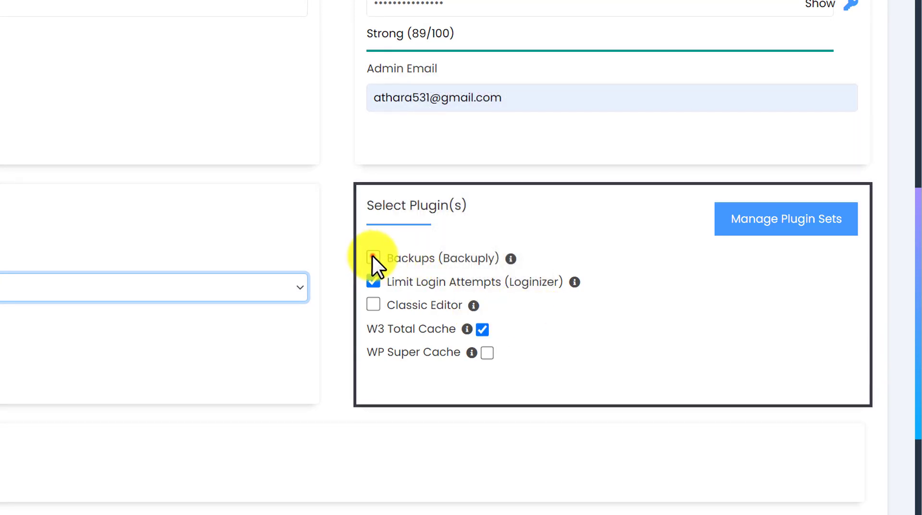
pyautogui.click(373, 256)
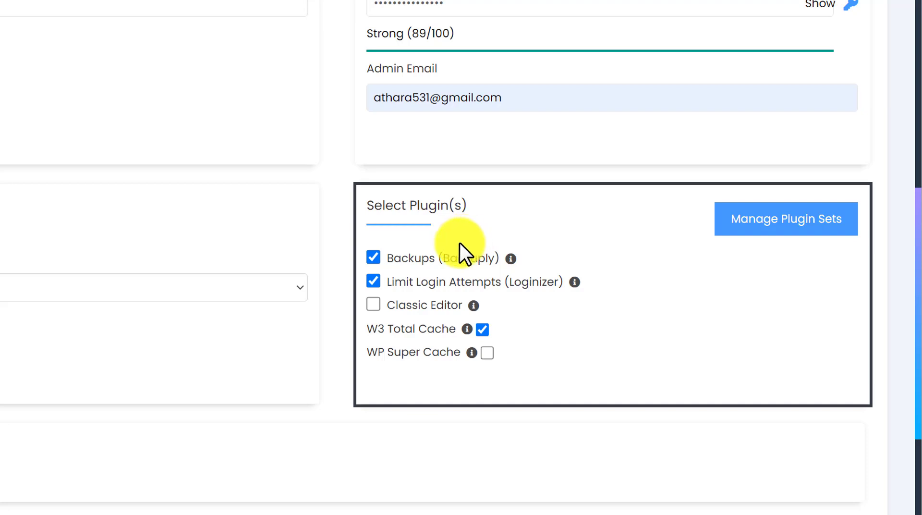
pyautogui.click(373, 256)
pyautogui.click(373, 281)
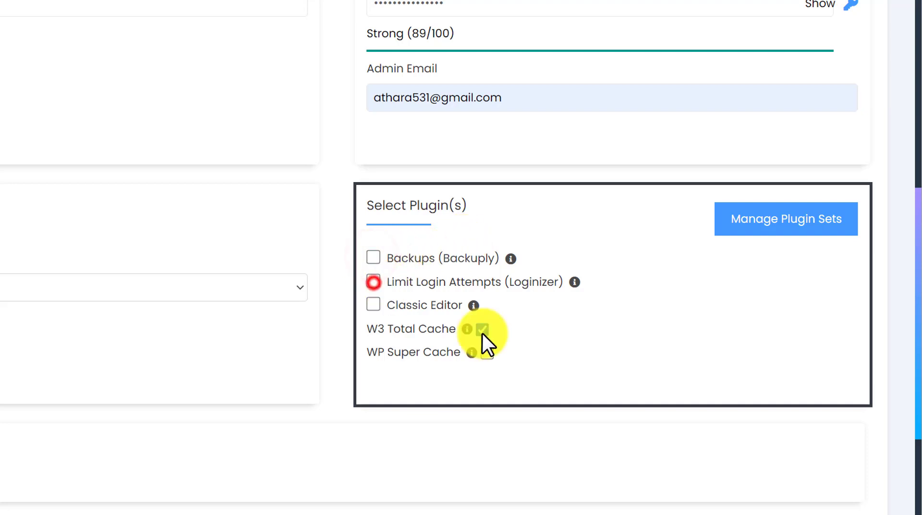
pyautogui.click(482, 330)
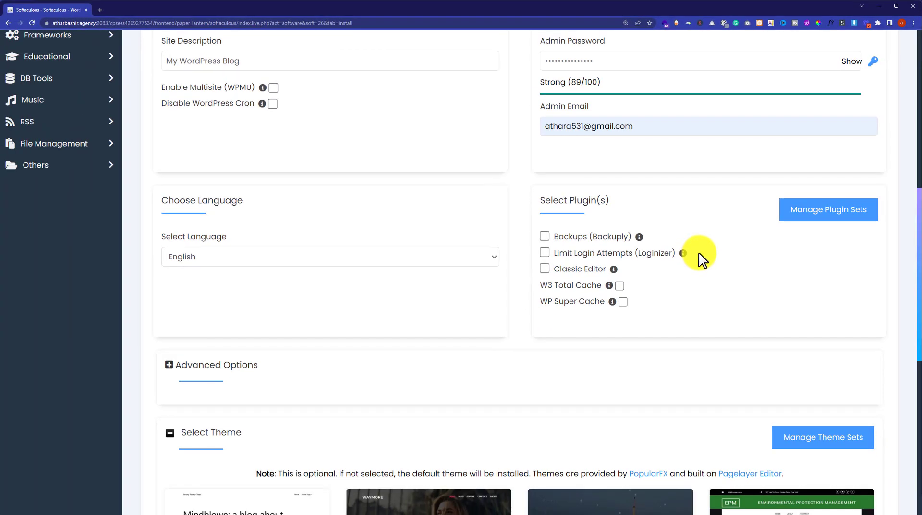
pyautogui.scroll(-6, 699, 253)
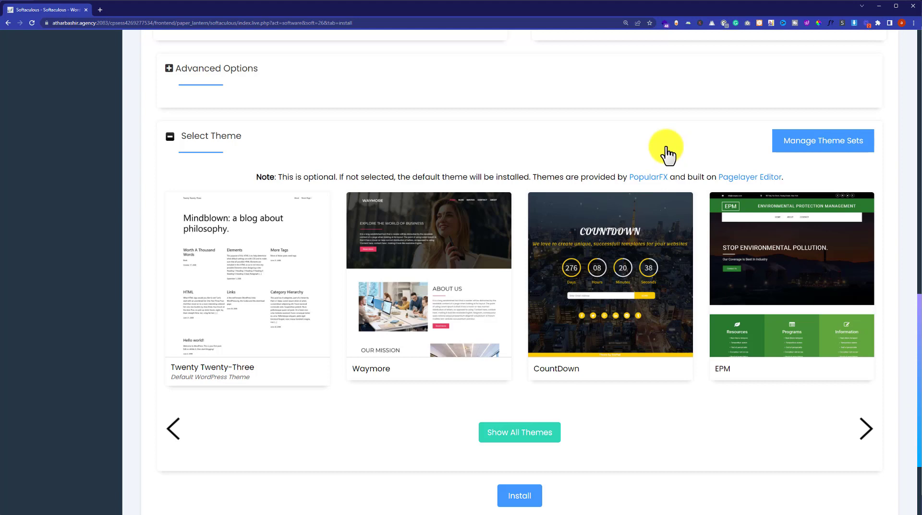
# Run the installation with the default Twenty Twenty-Three theme
pyautogui.scroll(-3, 650, 143)
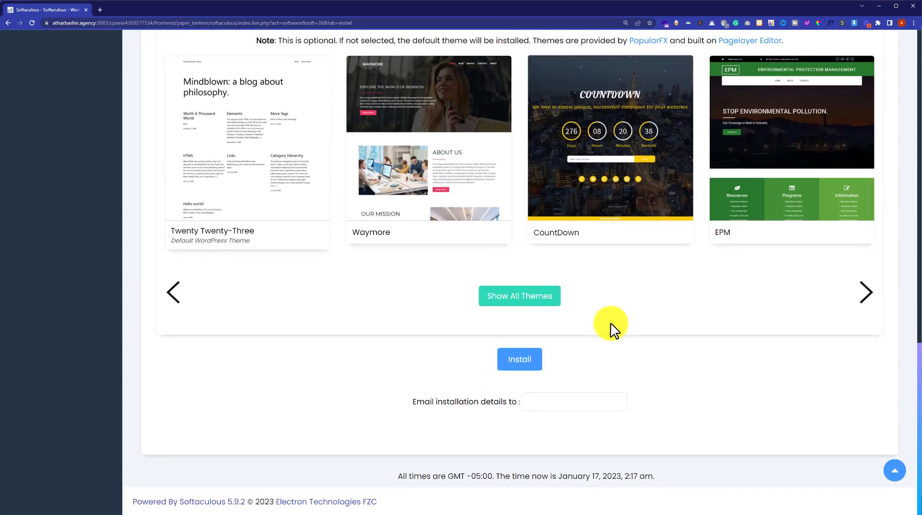
pyautogui.press('Return')
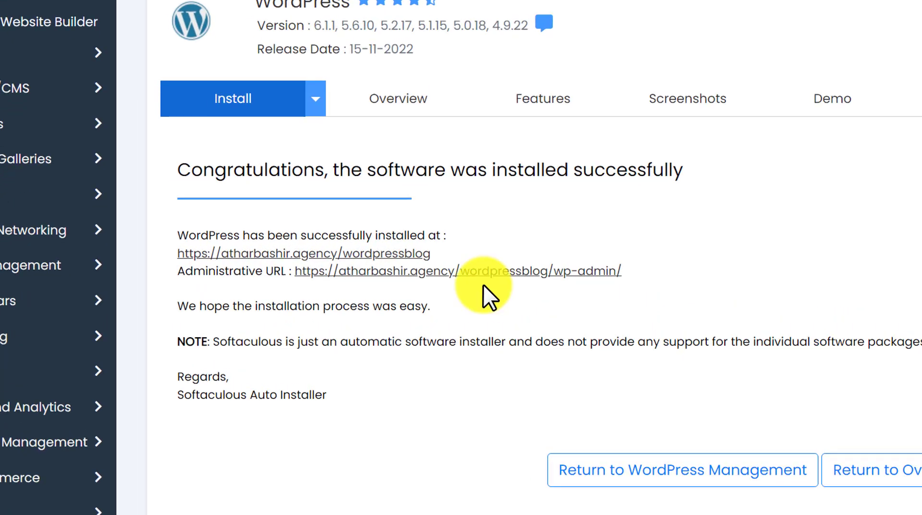
pyautogui.click(342, 255)
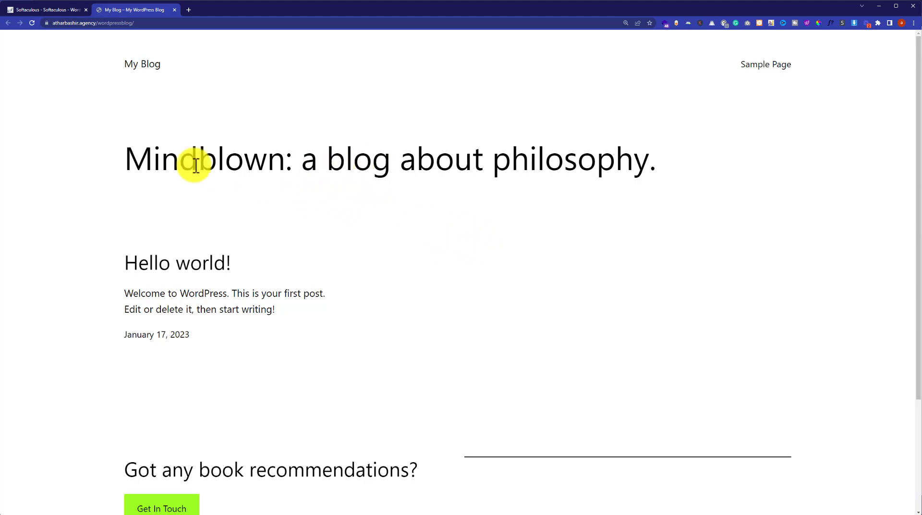
# Open the Administrative URL from the Softaculous installation summary tab
pyautogui.click(46, 10)
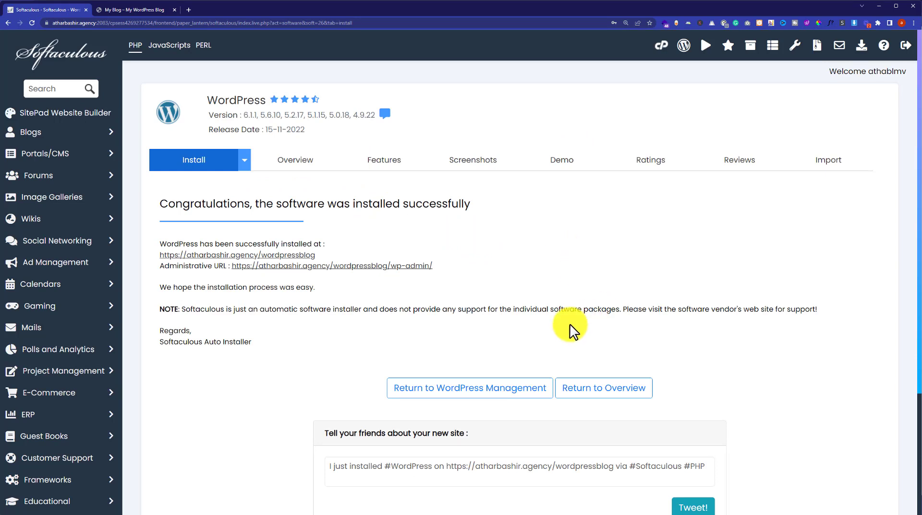
pyautogui.click(332, 267)
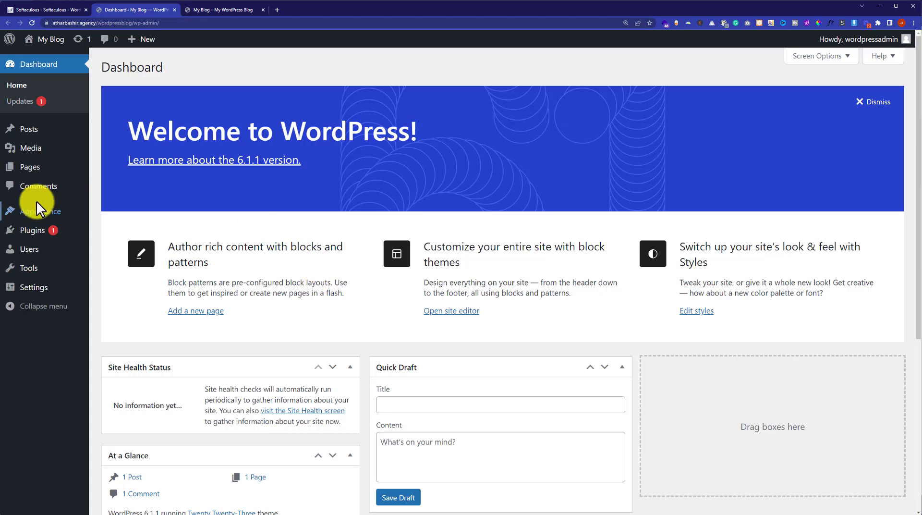
# Preview the sidebar menus of the My Blog admin Dashboard
pyautogui.moveTo(41, 207)
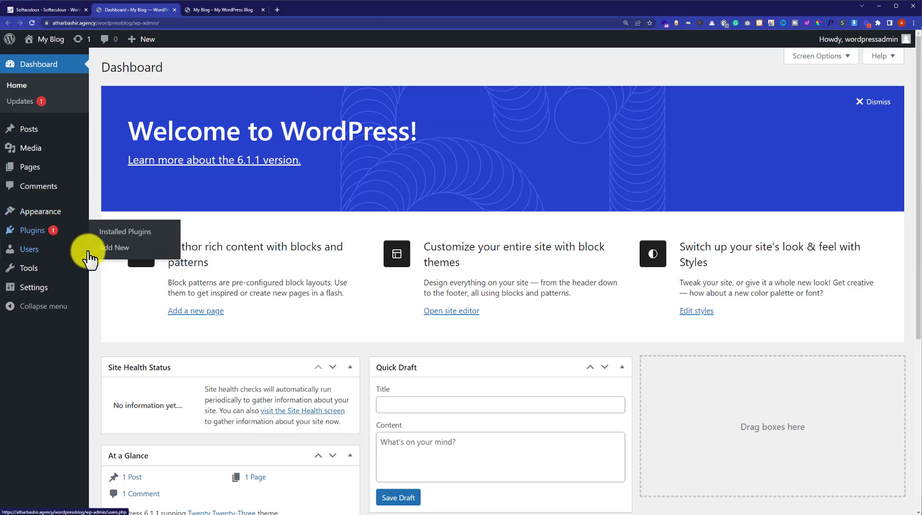
pyautogui.moveTo(48, 291)
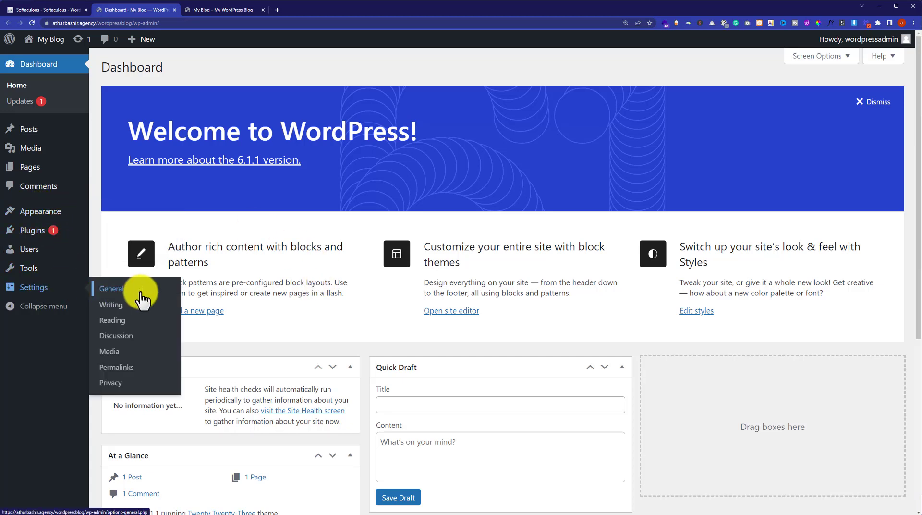